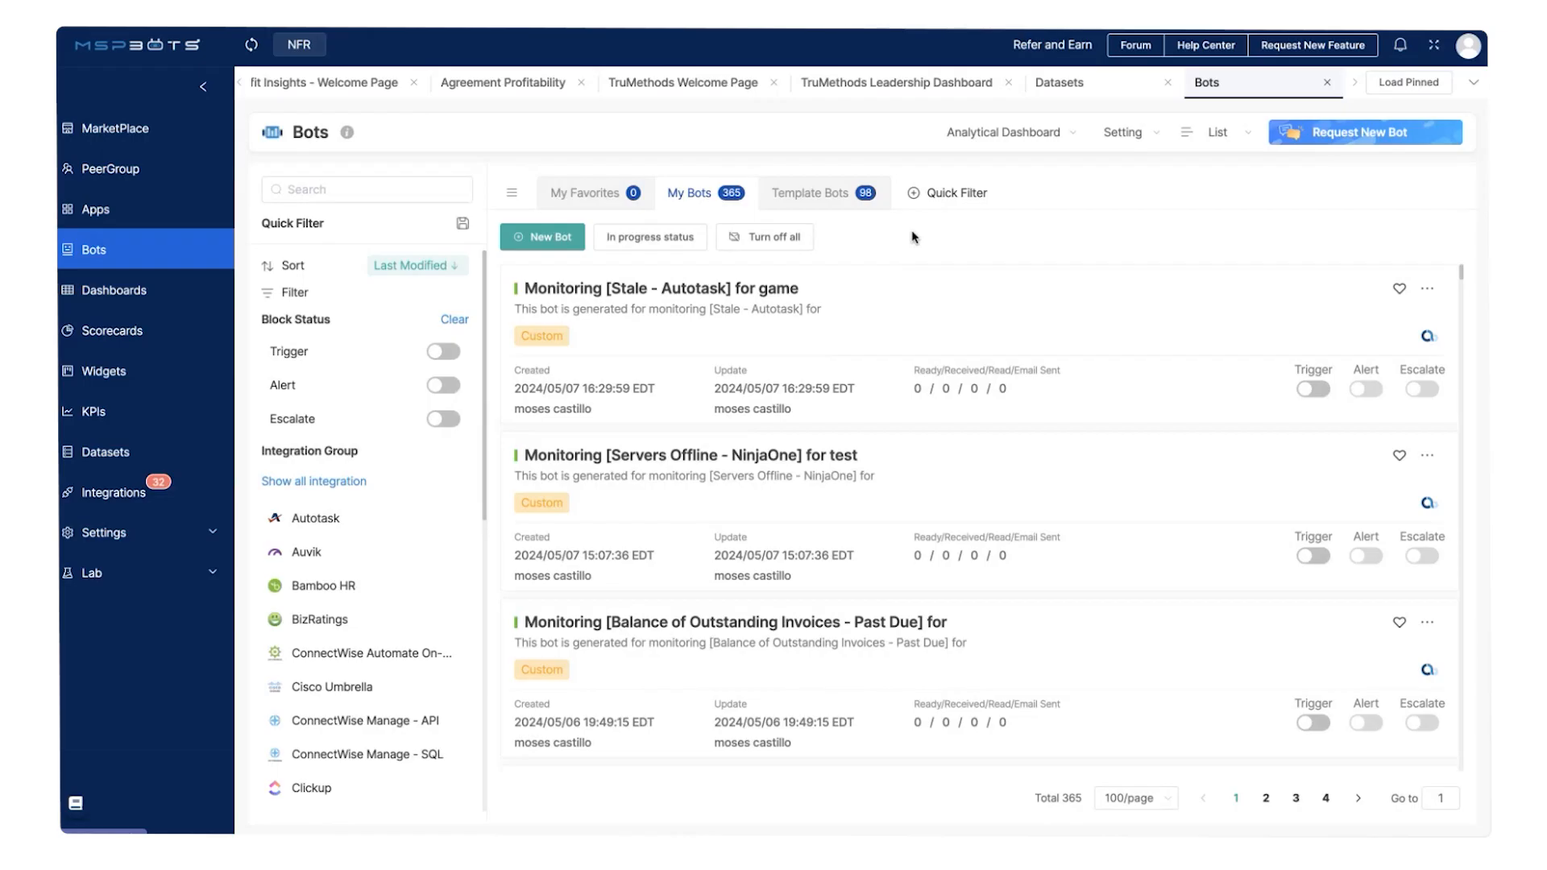
# From the Template Bots list, open AutoTask Late Time Entry Alert Bot V3 at its Autotask-Timeentry data source
pyautogui.click(816, 195)
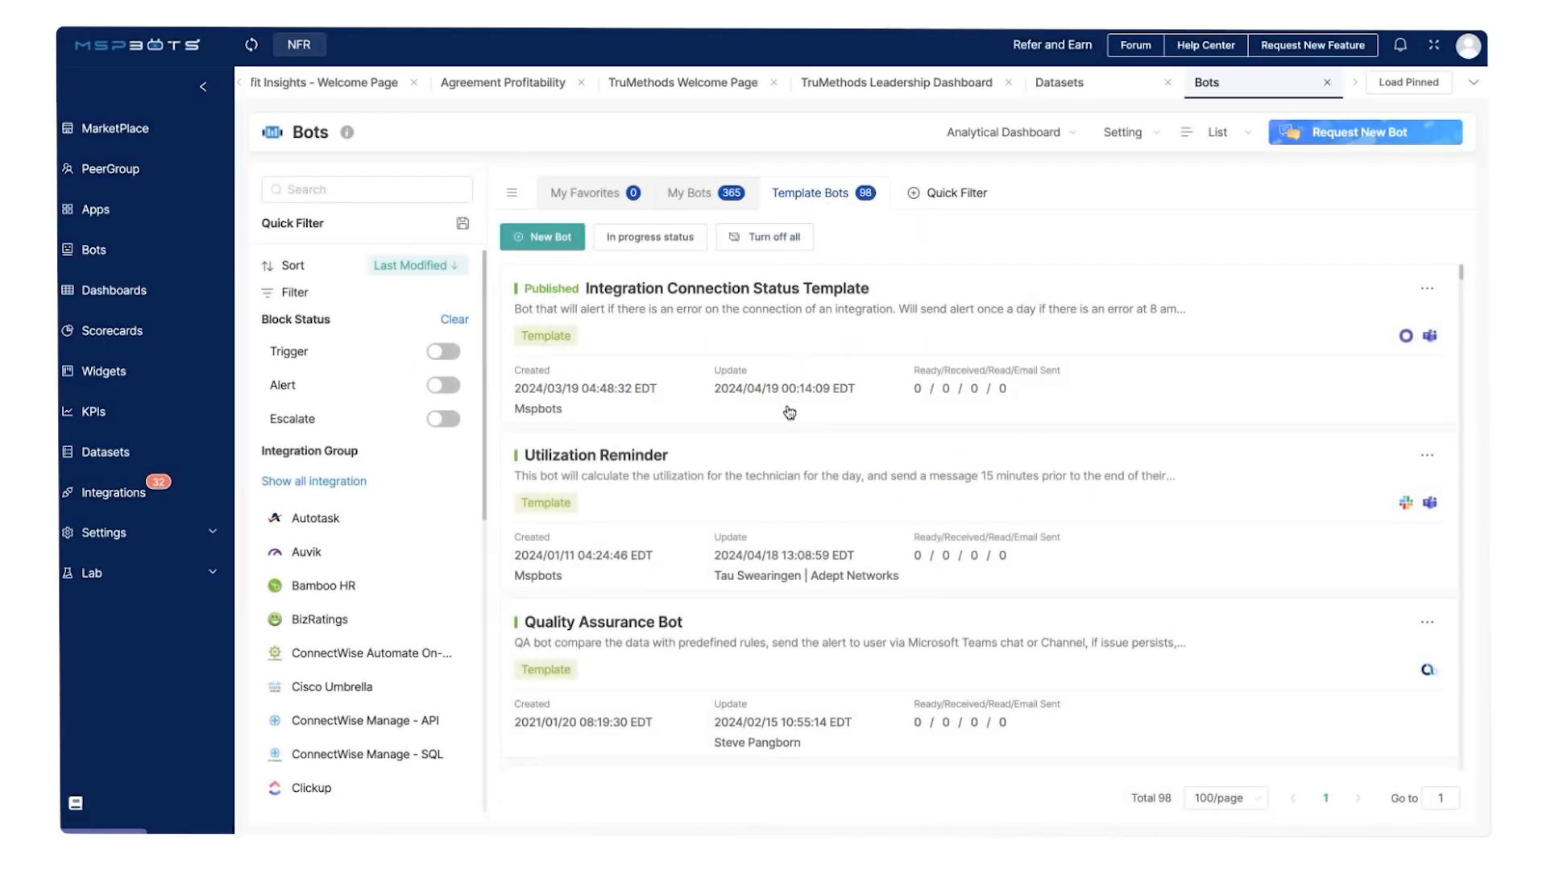
pyautogui.scroll(-1, 794, 414)
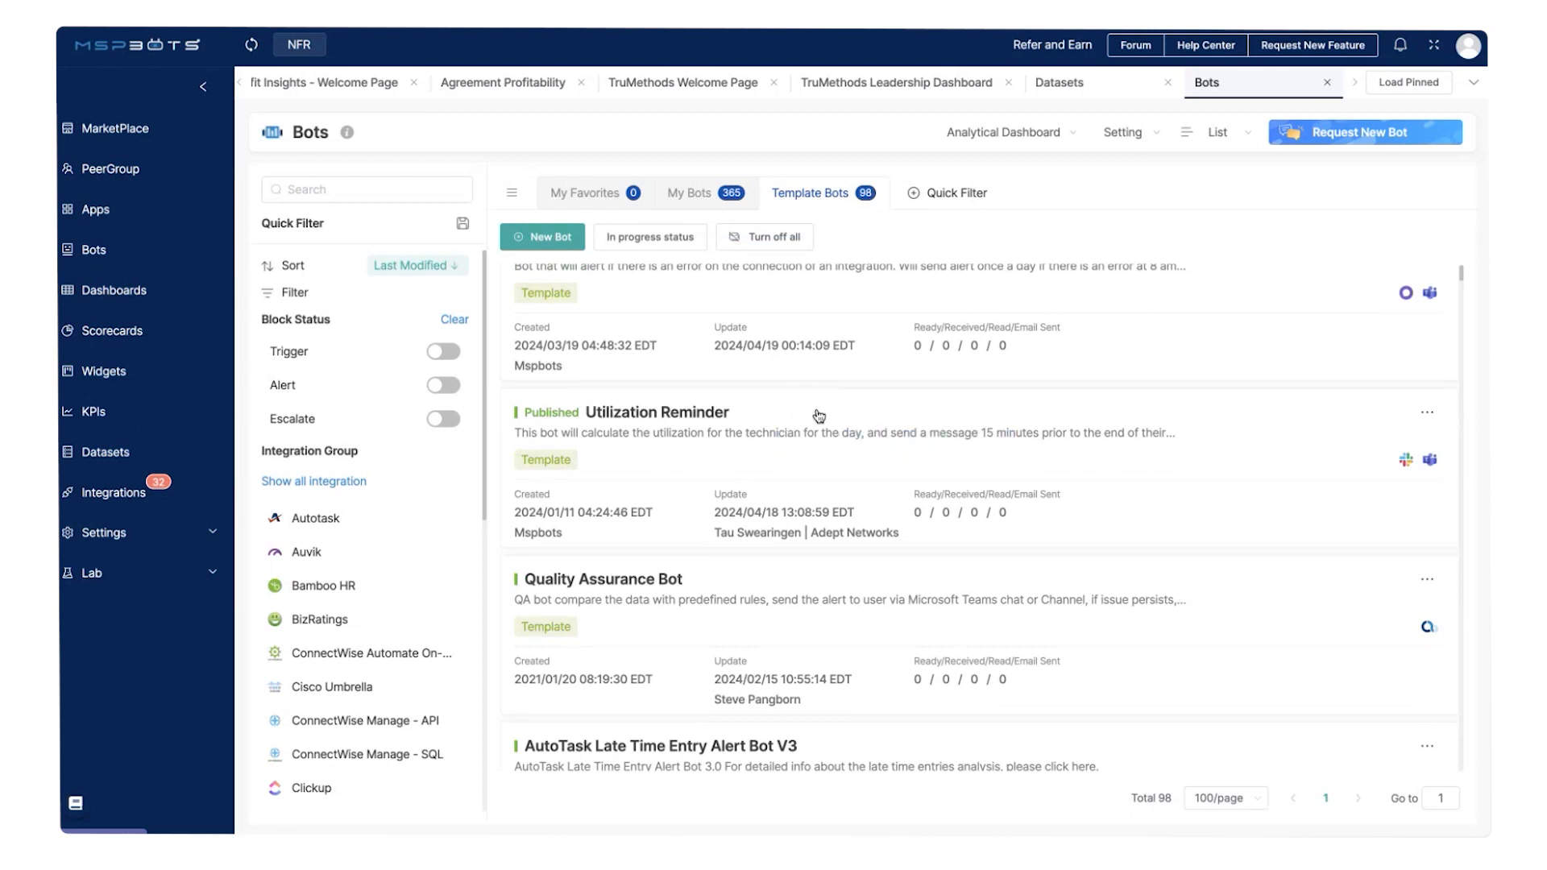
pyautogui.scroll(-2, 818, 416)
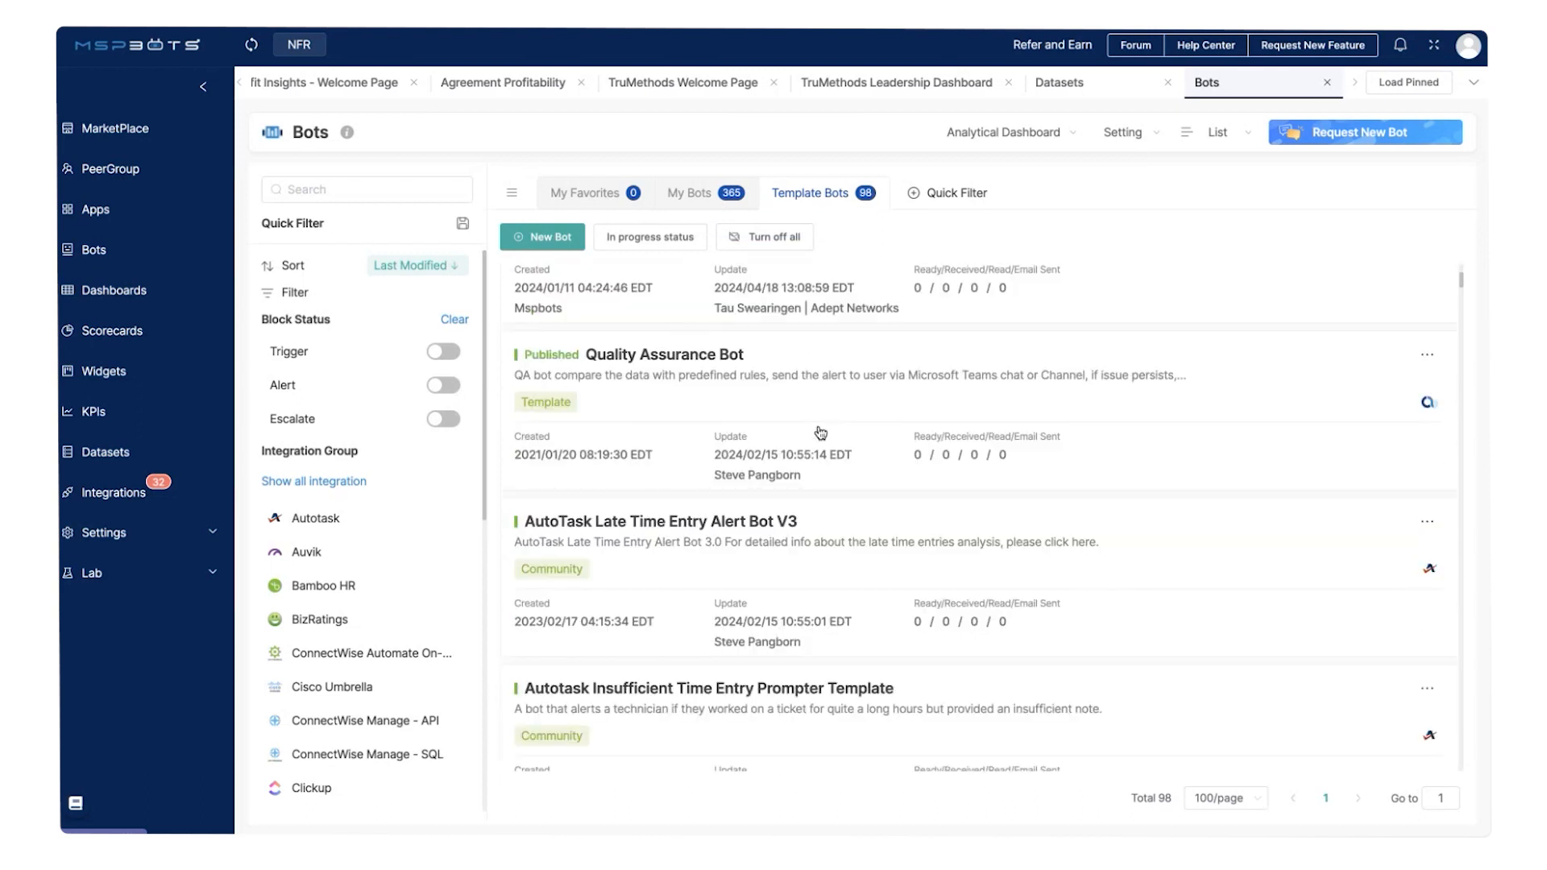
pyautogui.scroll(-3, 818, 433)
pyautogui.scroll(-1, 867, 488)
pyautogui.scroll(-3, 371, 513)
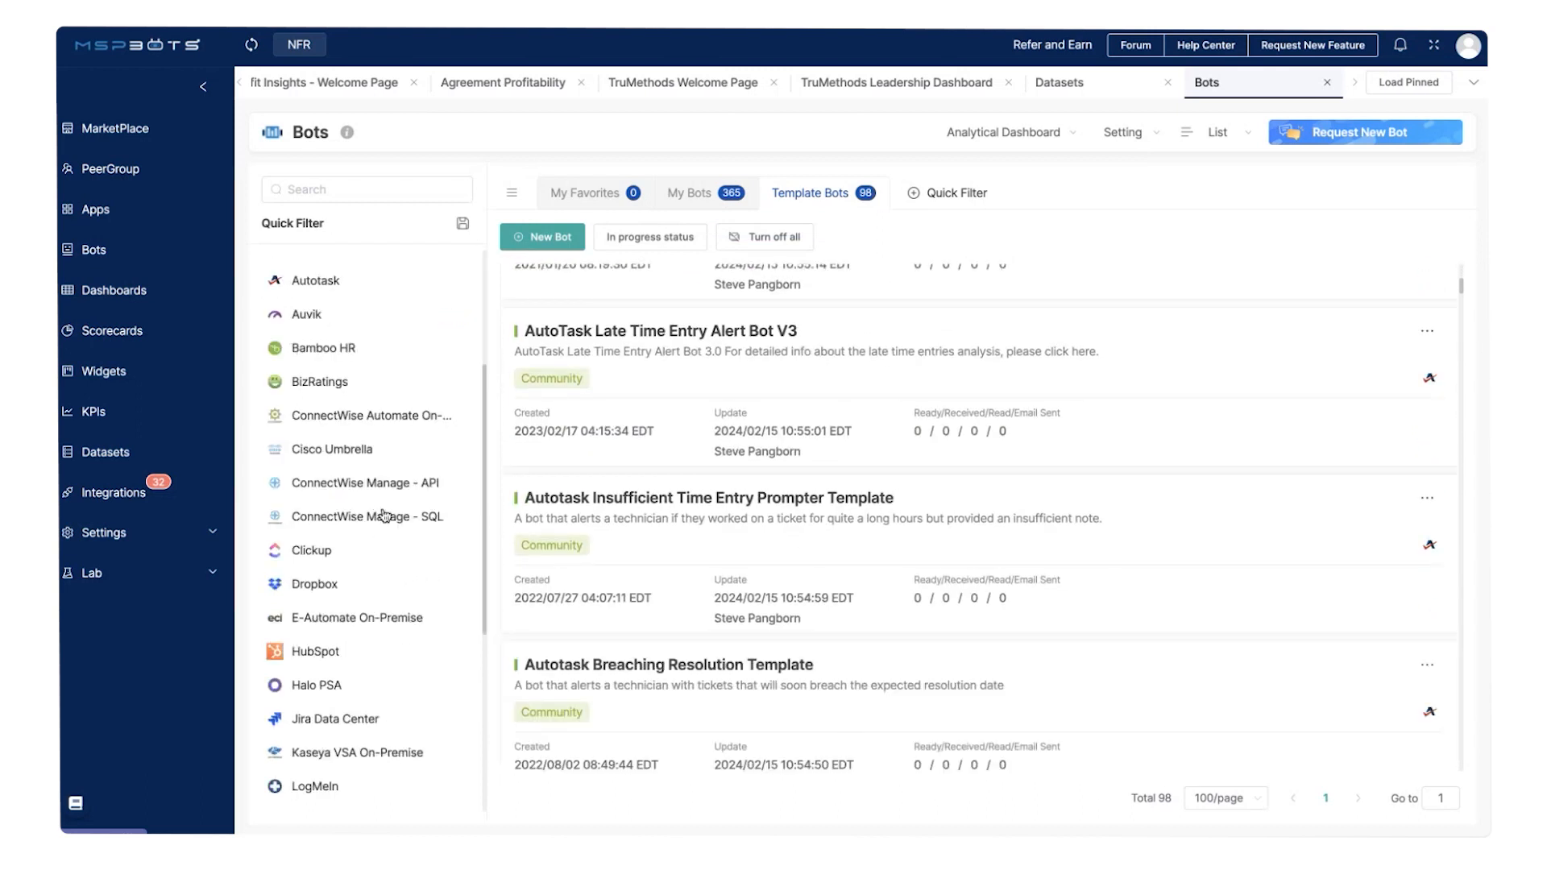
pyautogui.click(806, 363)
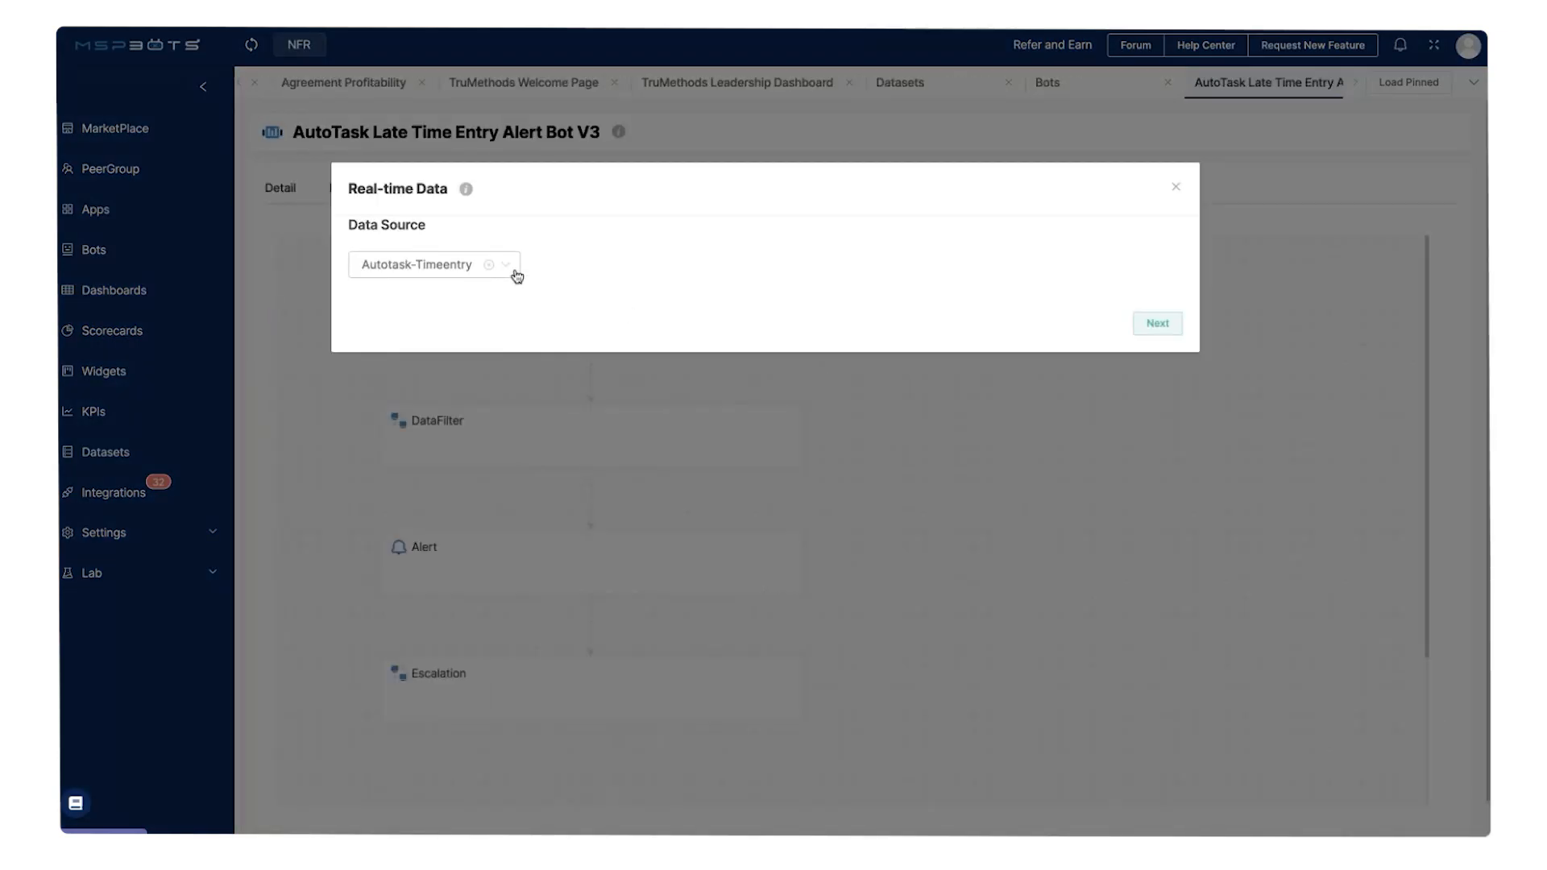
# Step past DataFilter and Alert, then set the first escalation recipient to Manager
pyautogui.click(516, 276)
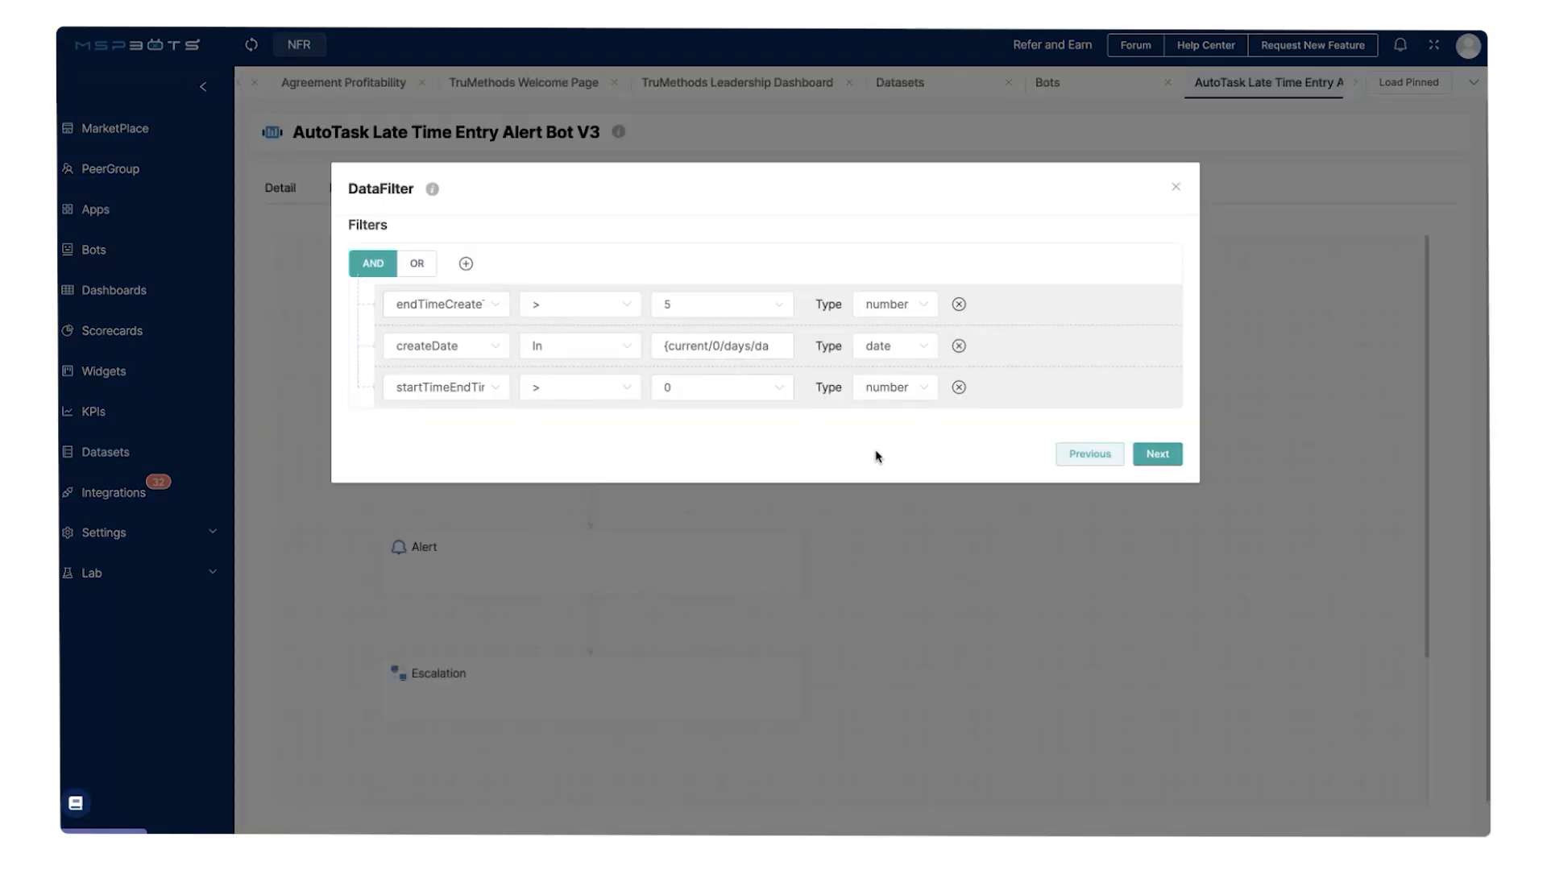
pyautogui.click(1160, 458)
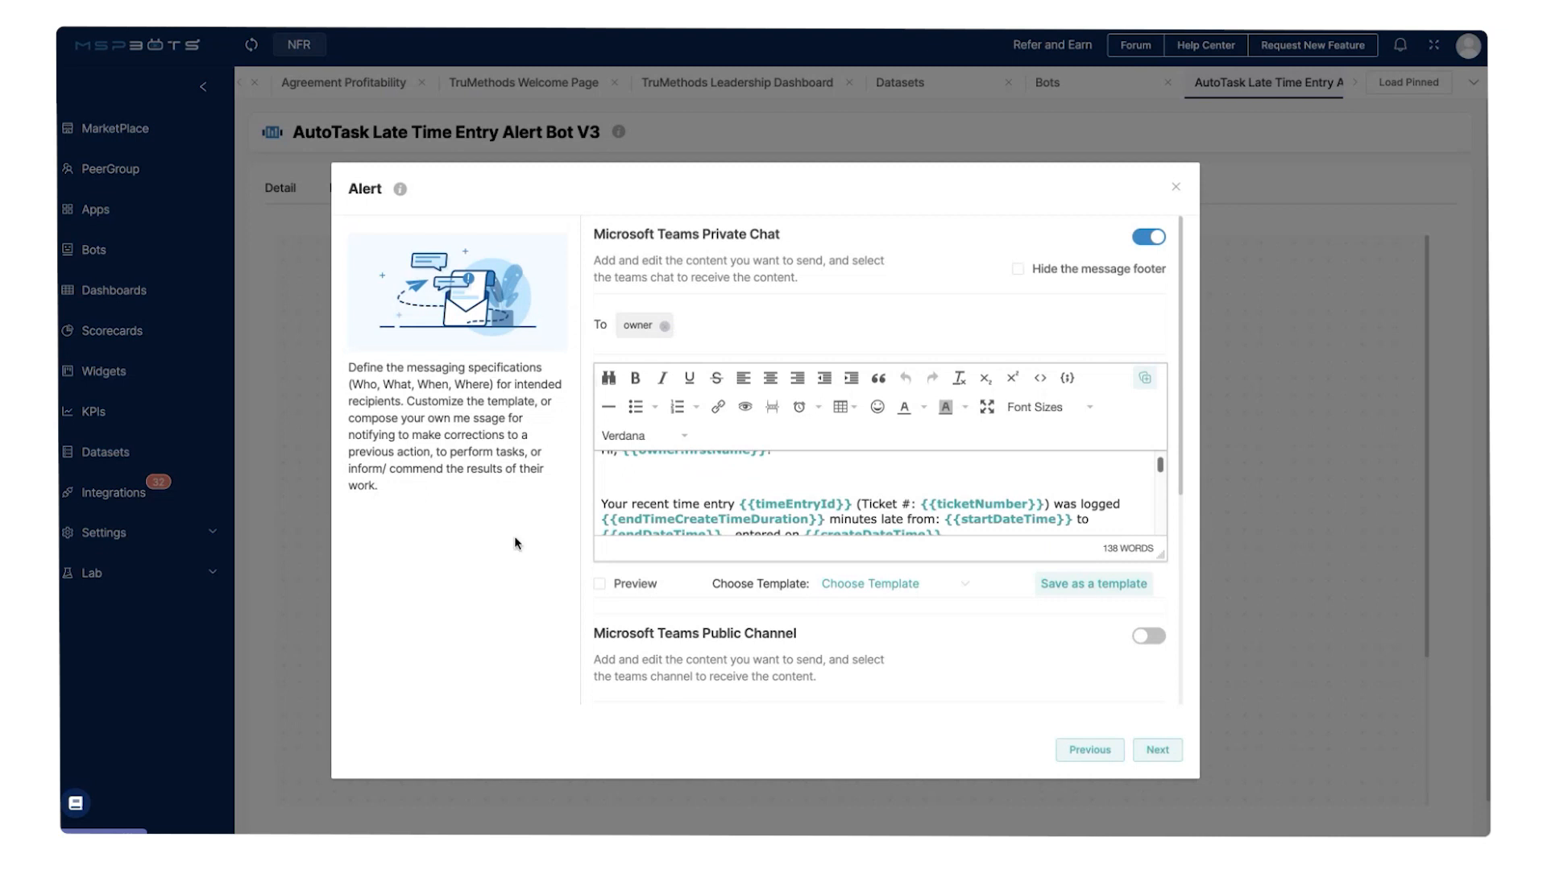
pyautogui.scroll(1, 695, 519)
pyautogui.scroll(-1, 740, 489)
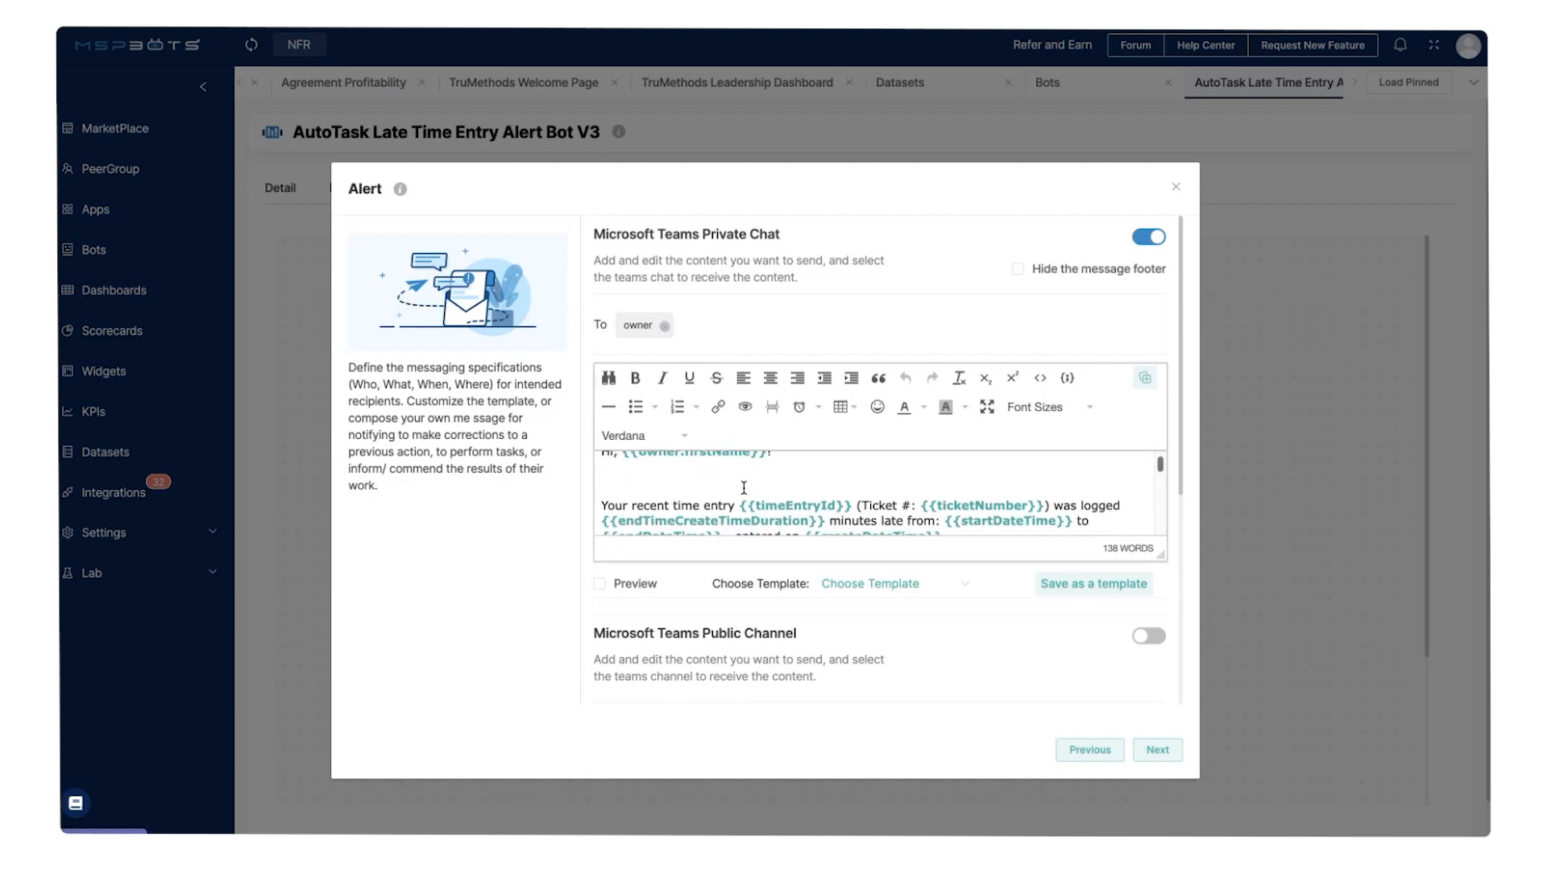
pyautogui.scroll(-1, 740, 489)
pyautogui.scroll(-2, 741, 489)
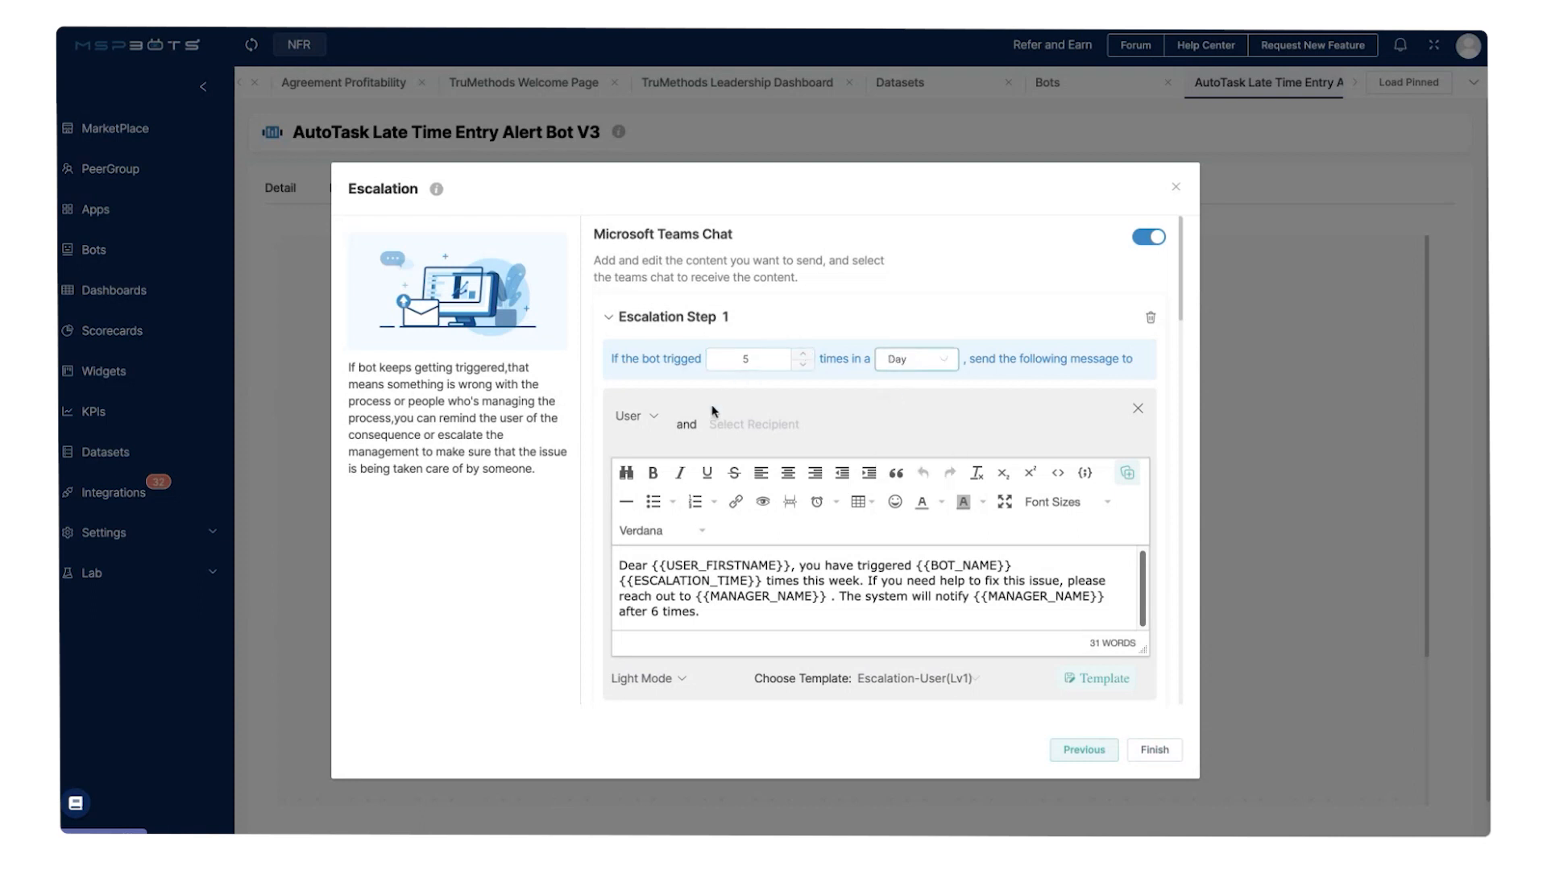
pyautogui.click(577, 483)
pyautogui.scroll(-3, 739, 529)
pyautogui.scroll(2, 739, 528)
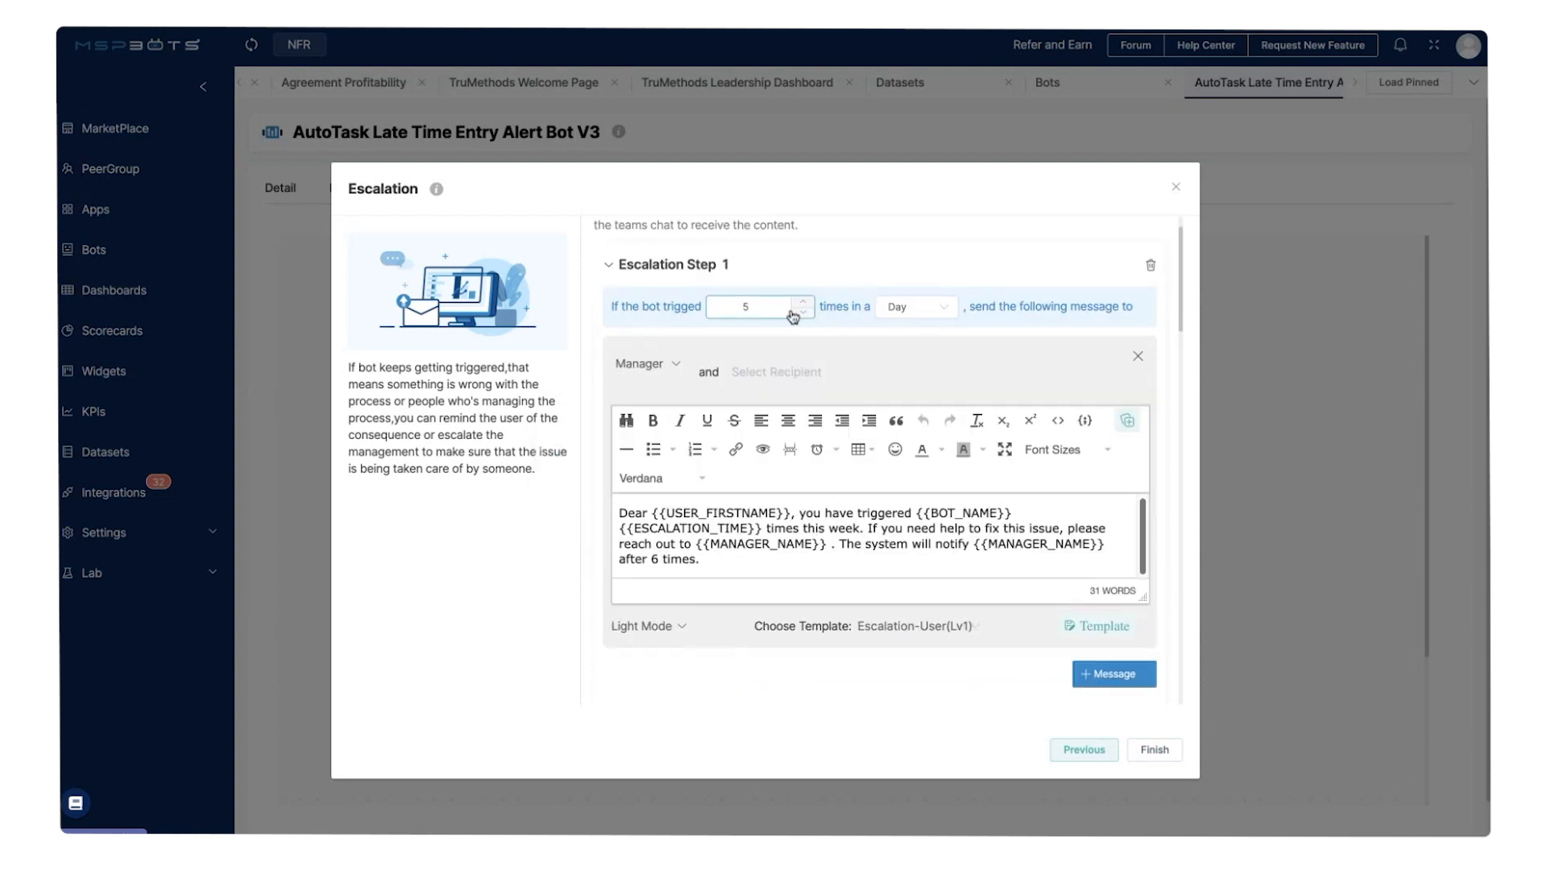
# Close the Escalation dialog to show the real-time data, filter, alert, escalation flow
pyautogui.click(1176, 188)
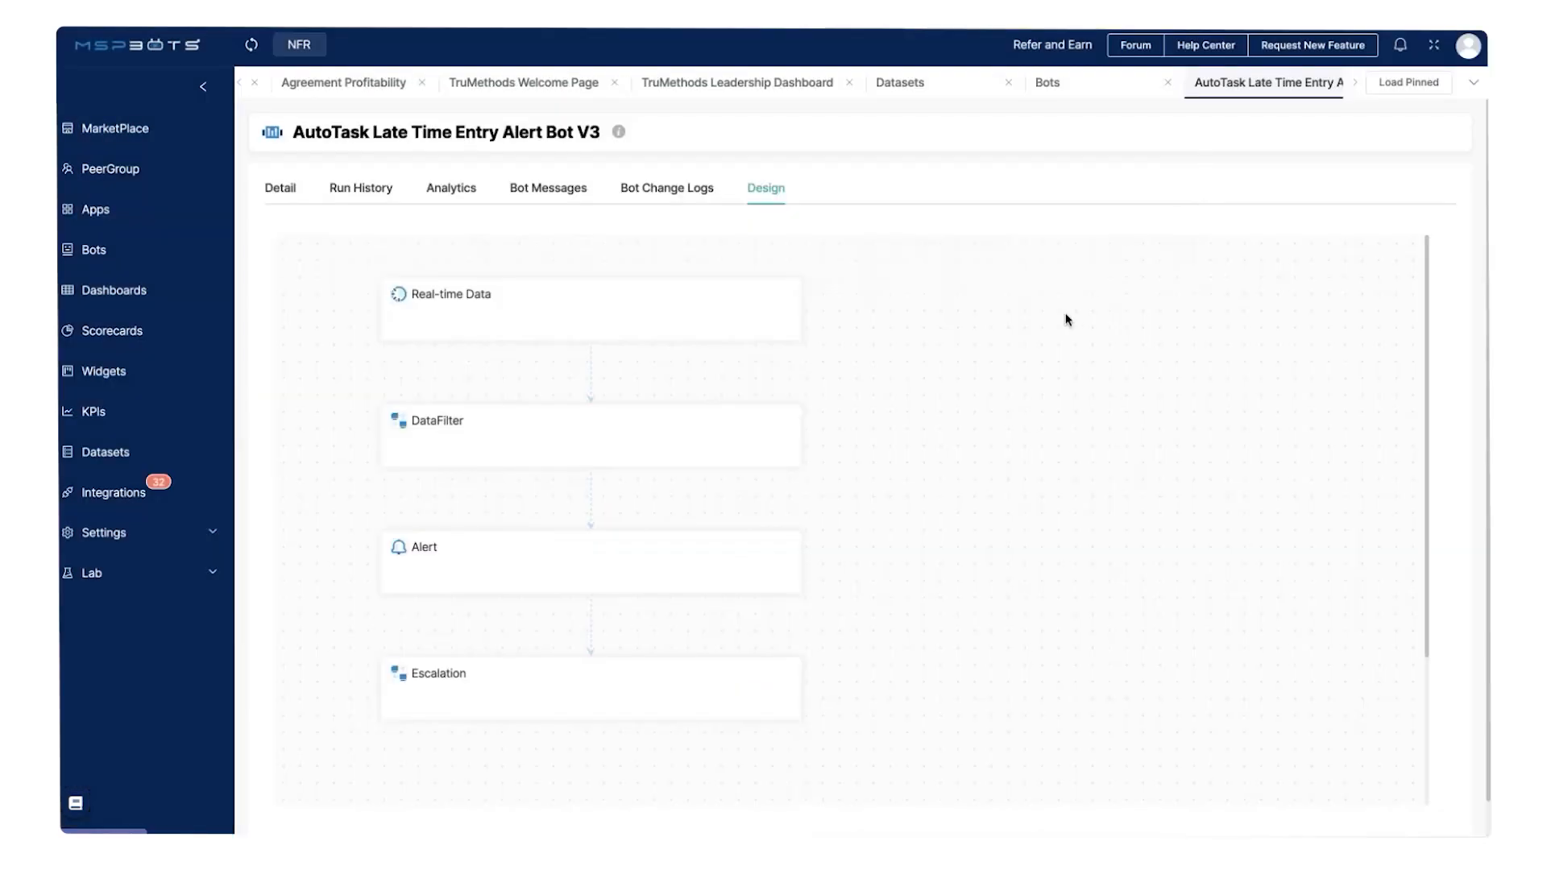